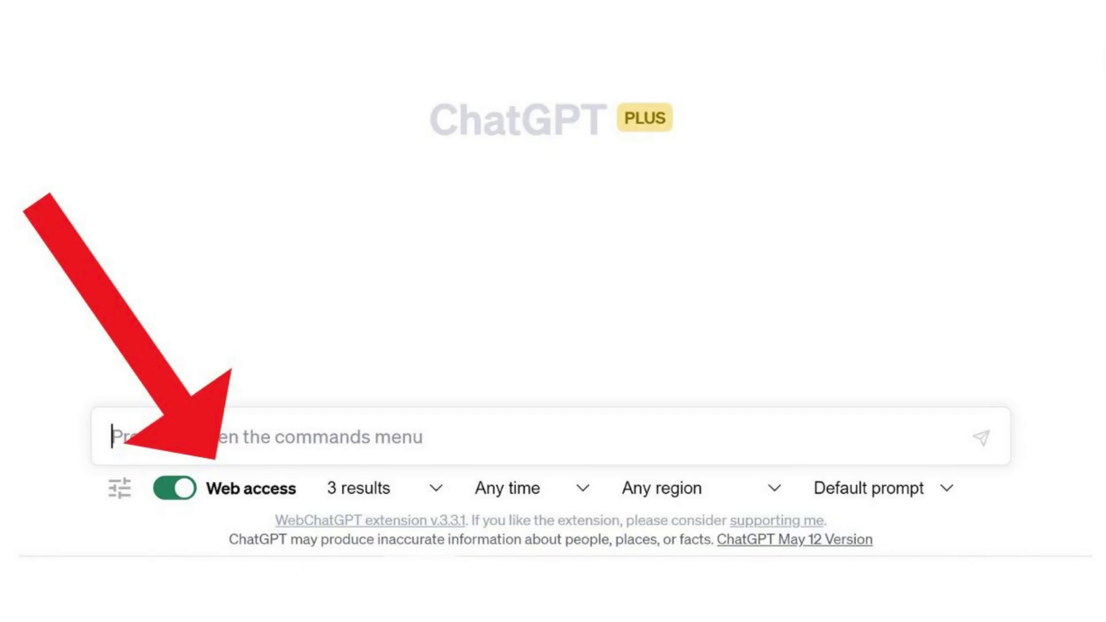
{"action": "type", "text": "vies of "}
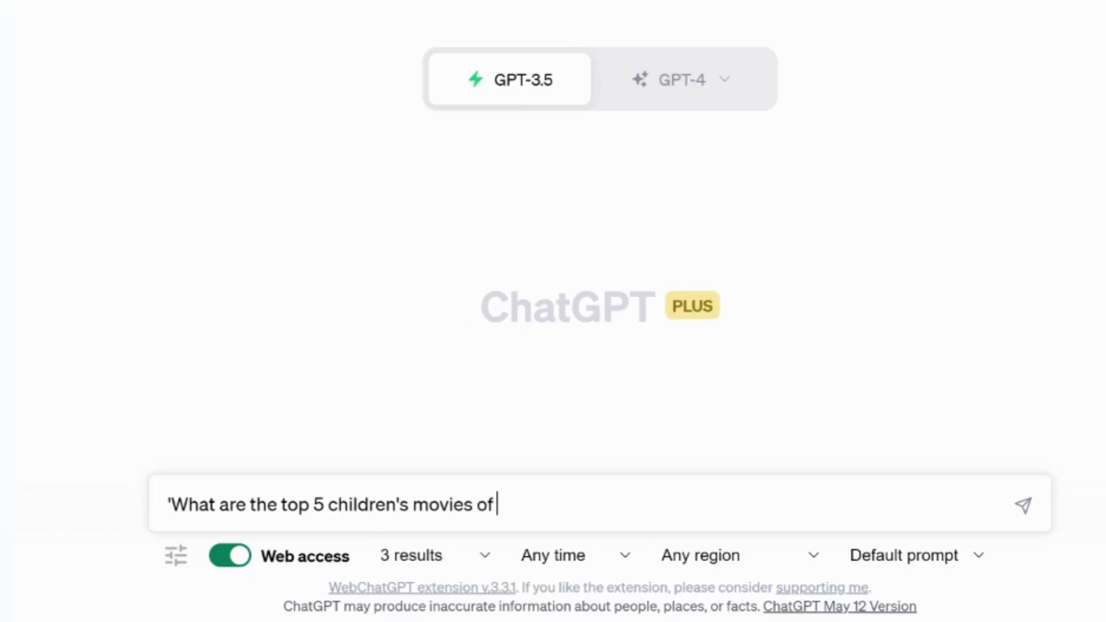
{"action": "type", "text": "2023?"}
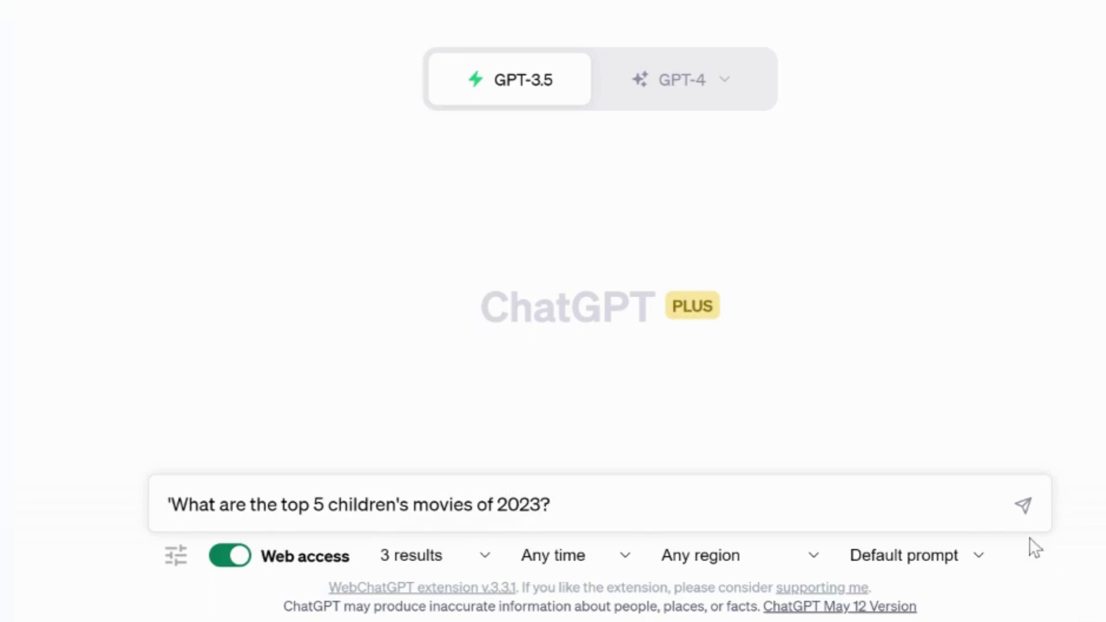
- Send the web-enabled question asking for the top 5 children's movies of 2023
{"action": "left_click", "coordinate": [1024, 507]}
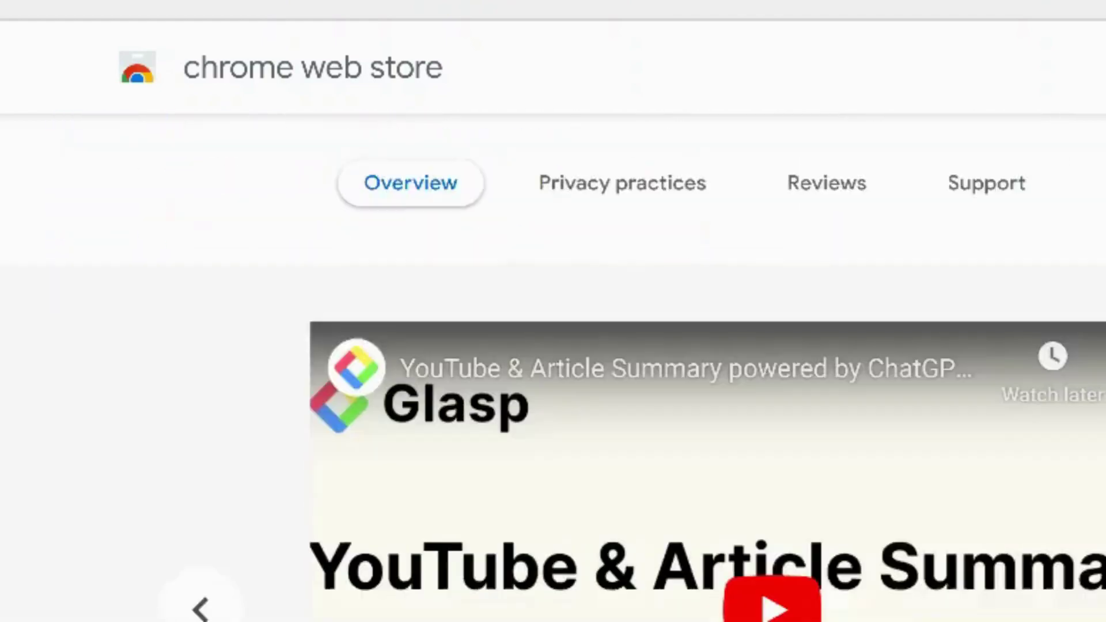
{"action": "scroll", "coordinate": [554, 346], "scroll_direction": "down", "scroll_amount": 2}
{"action": "scroll", "coordinate": [553, 346], "scroll_direction": "down", "scroll_amount": 2}
{"action": "scroll", "coordinate": [554, 346], "scroll_direction": "down", "scroll_amount": 2}
{"action": "scroll", "coordinate": [553, 347], "scroll_direction": "down", "scroll_amount": 2}
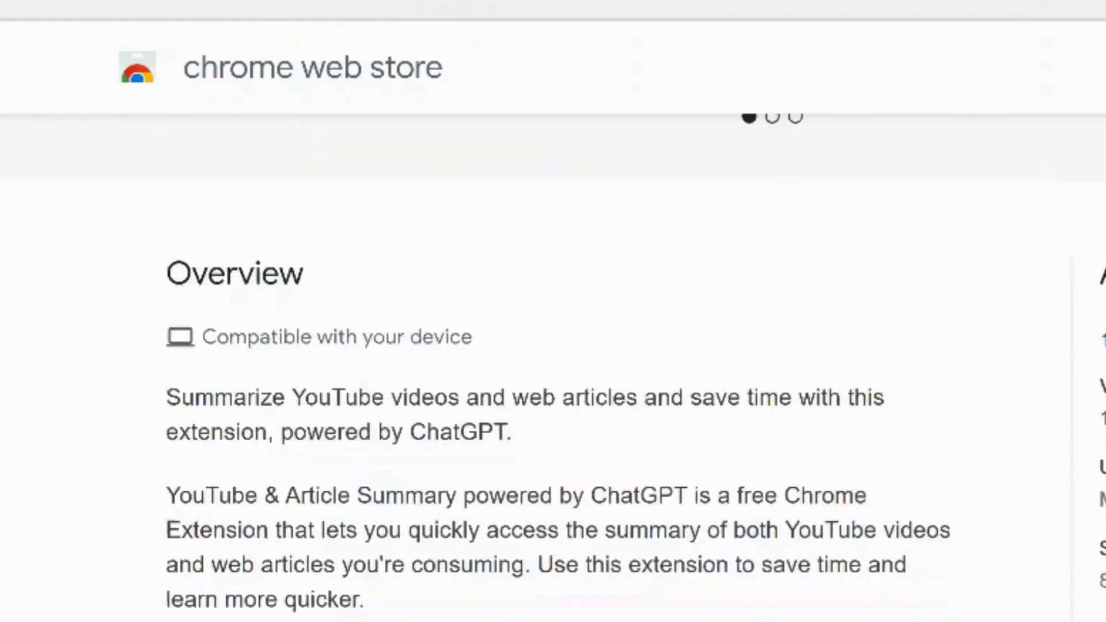
{"action": "scroll", "coordinate": [553, 346], "scroll_direction": "down", "scroll_amount": 1}
{"action": "scroll", "coordinate": [554, 347], "scroll_direction": "down", "scroll_amount": 1}
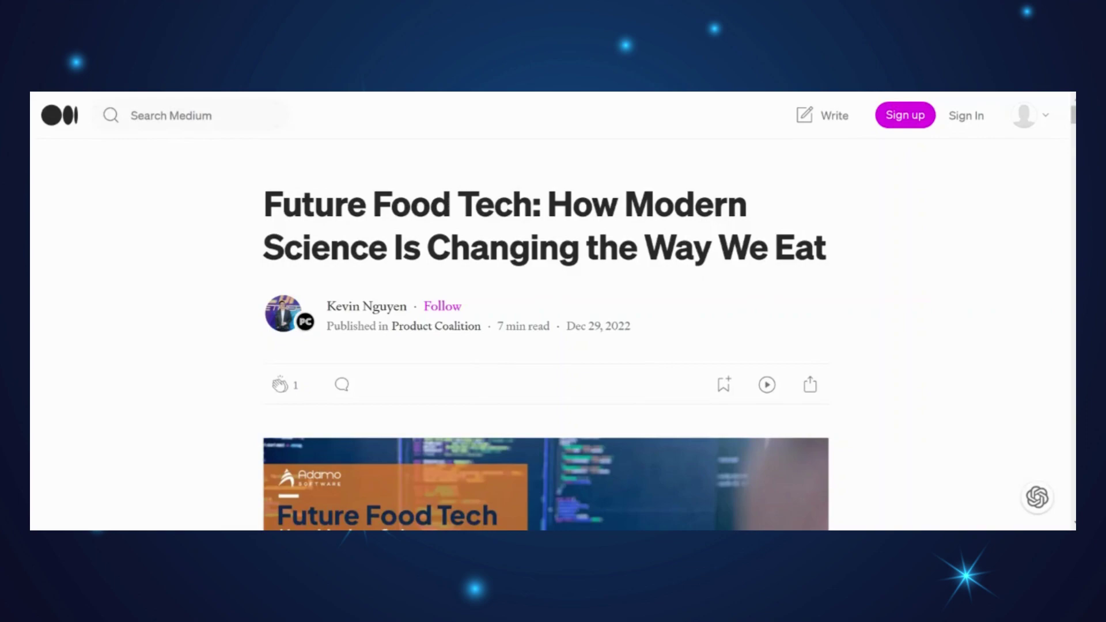
{"action": "scroll", "coordinate": [553, 311], "scroll_direction": "down", "scroll_amount": 1}
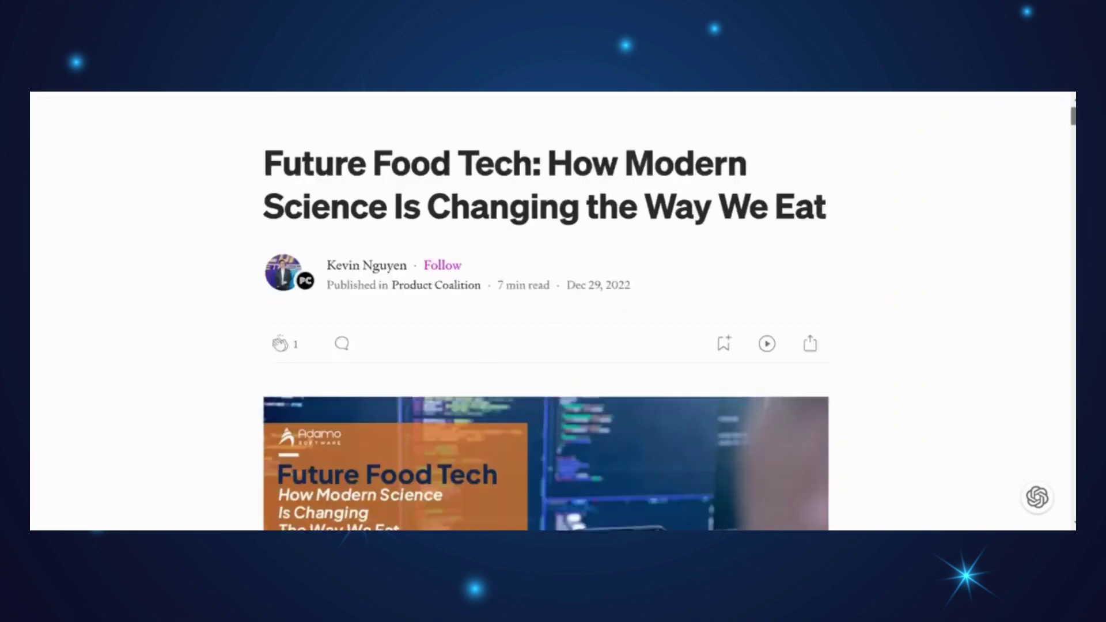
{"action": "scroll", "coordinate": [554, 311], "scroll_direction": "down", "scroll_amount": 3}
{"action": "scroll", "coordinate": [554, 312], "scroll_direction": "down", "scroll_amount": 3}
{"action": "scroll", "coordinate": [553, 311], "scroll_direction": "down", "scroll_amount": 3}
{"action": "scroll", "coordinate": [553, 311], "scroll_direction": "down", "scroll_amount": 3}
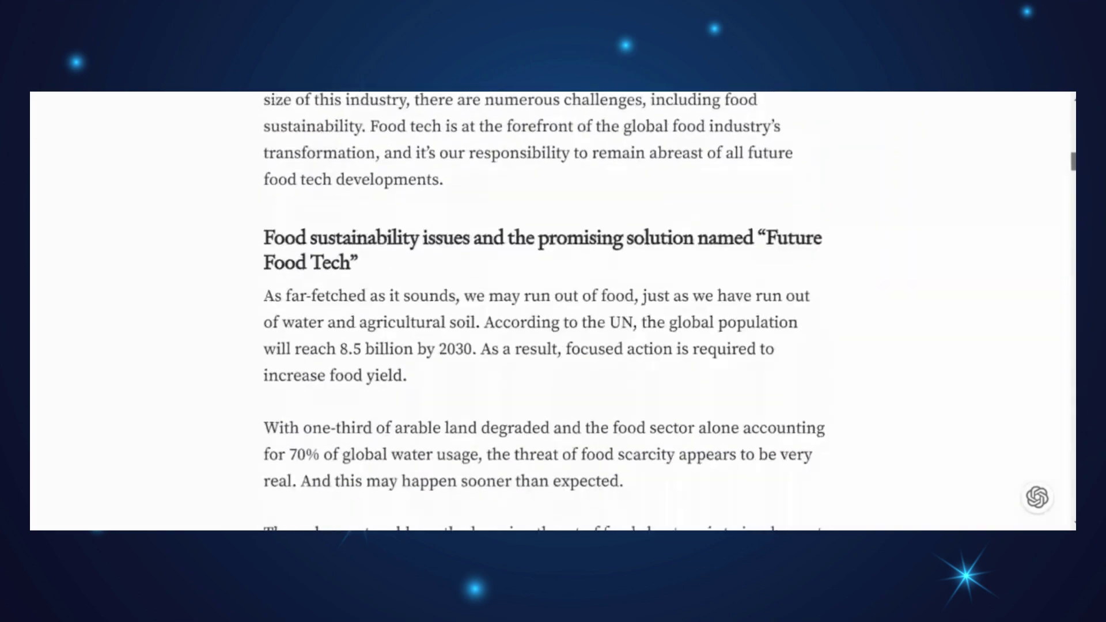
{"action": "scroll", "coordinate": [554, 311], "scroll_direction": "down", "scroll_amount": 3}
{"action": "scroll", "coordinate": [554, 311], "scroll_direction": "down", "scroll_amount": 3}
{"action": "scroll", "coordinate": [553, 311], "scroll_direction": "down", "scroll_amount": 2}
{"action": "scroll", "coordinate": [553, 312], "scroll_direction": "down", "scroll_amount": 4}
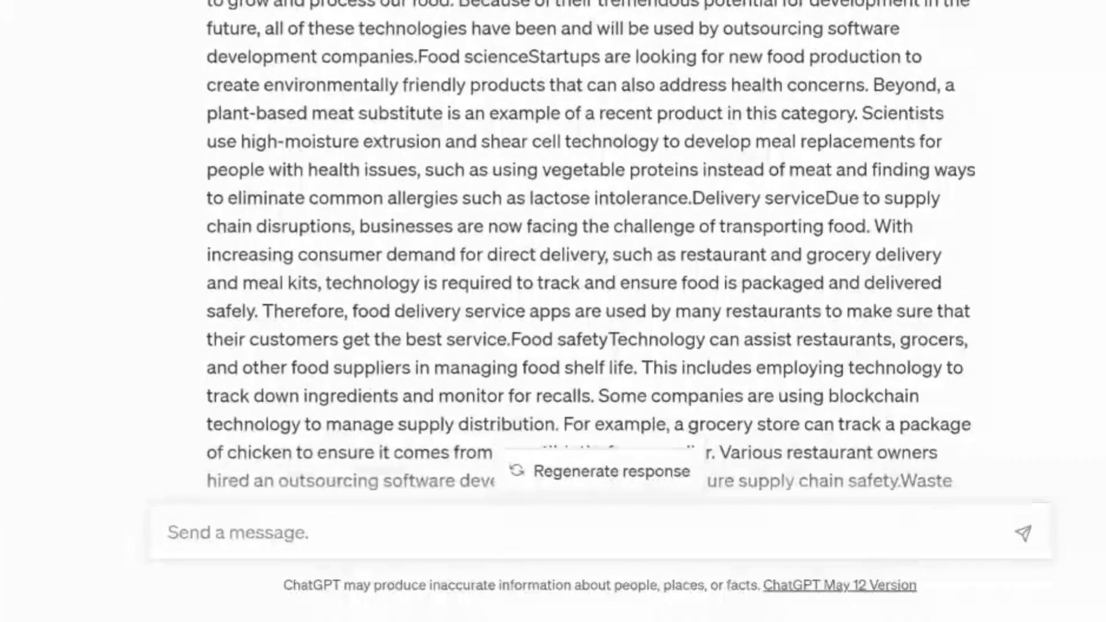
{"action": "scroll", "coordinate": [554, 259], "scroll_direction": "down", "scroll_amount": 3}
{"action": "scroll", "coordinate": [554, 259], "scroll_direction": "down", "scroll_amount": 3}
{"action": "scroll", "coordinate": [553, 260], "scroll_direction": "down", "scroll_amount": 3}
{"action": "scroll", "coordinate": [554, 259], "scroll_direction": "down", "scroll_amount": 3}
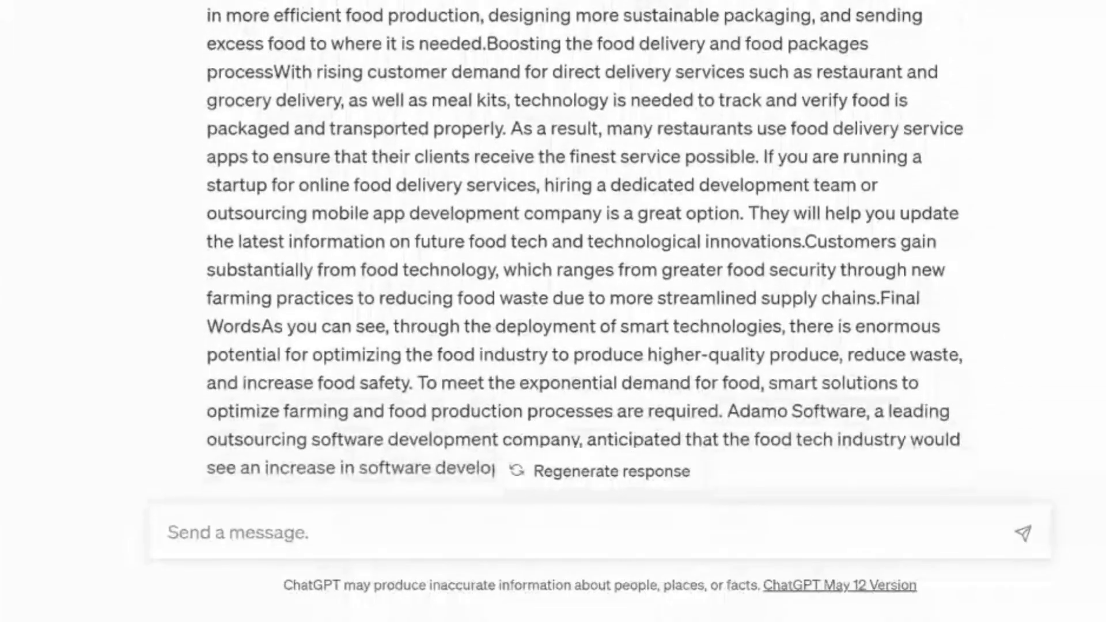
{"action": "scroll", "coordinate": [554, 260], "scroll_direction": "down", "scroll_amount": 3}
{"action": "scroll", "coordinate": [553, 259], "scroll_direction": "down", "scroll_amount": 3}
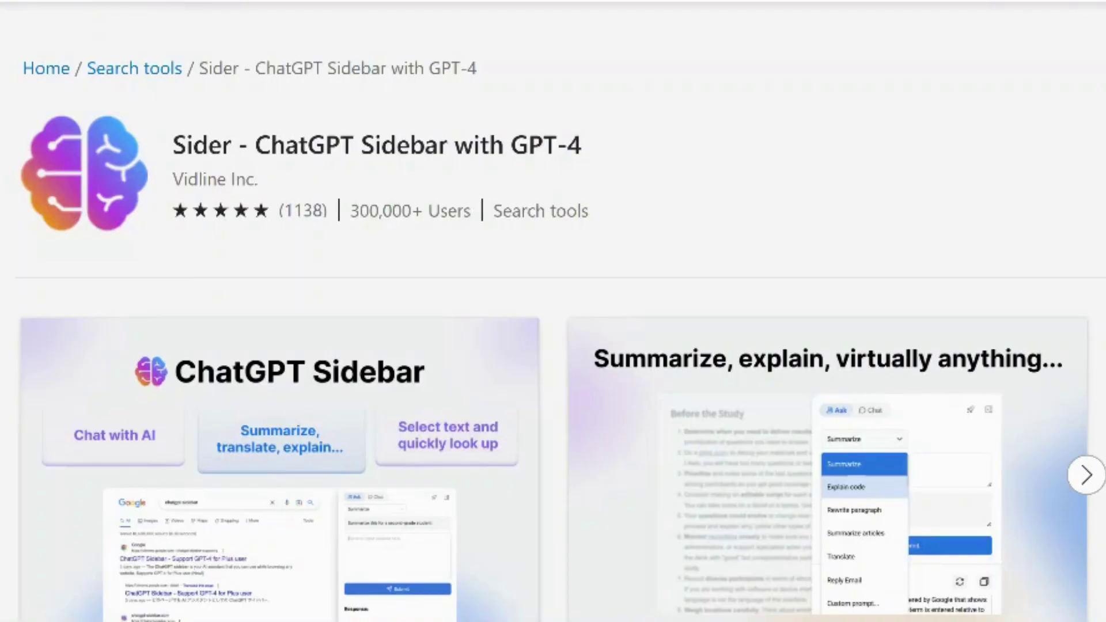
{"action": "scroll", "coordinate": [553, 346], "scroll_direction": "down", "scroll_amount": 4}
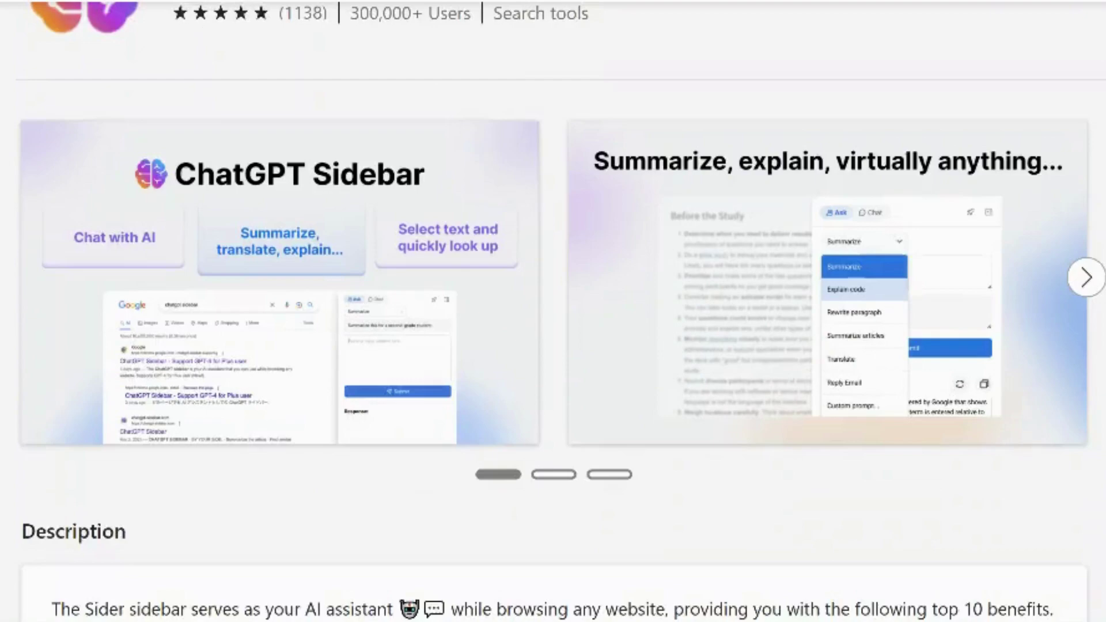
{"action": "scroll", "coordinate": [554, 345], "scroll_direction": "down", "scroll_amount": 3}
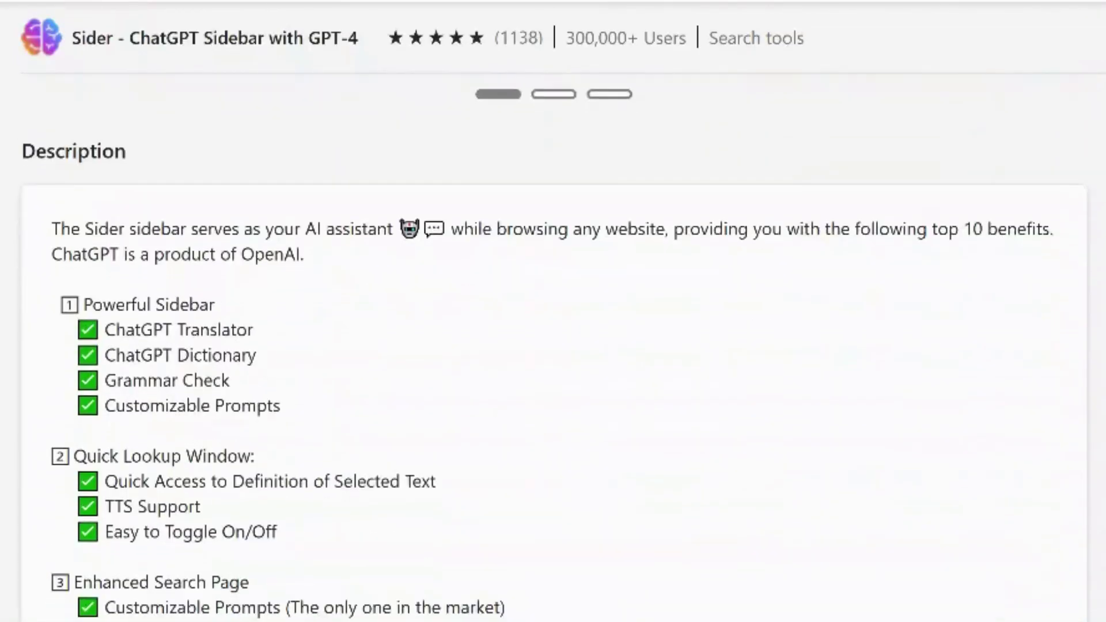
{"action": "scroll", "coordinate": [553, 345], "scroll_direction": "down", "scroll_amount": 1}
{"action": "scroll", "coordinate": [554, 346], "scroll_direction": "down", "scroll_amount": 1}
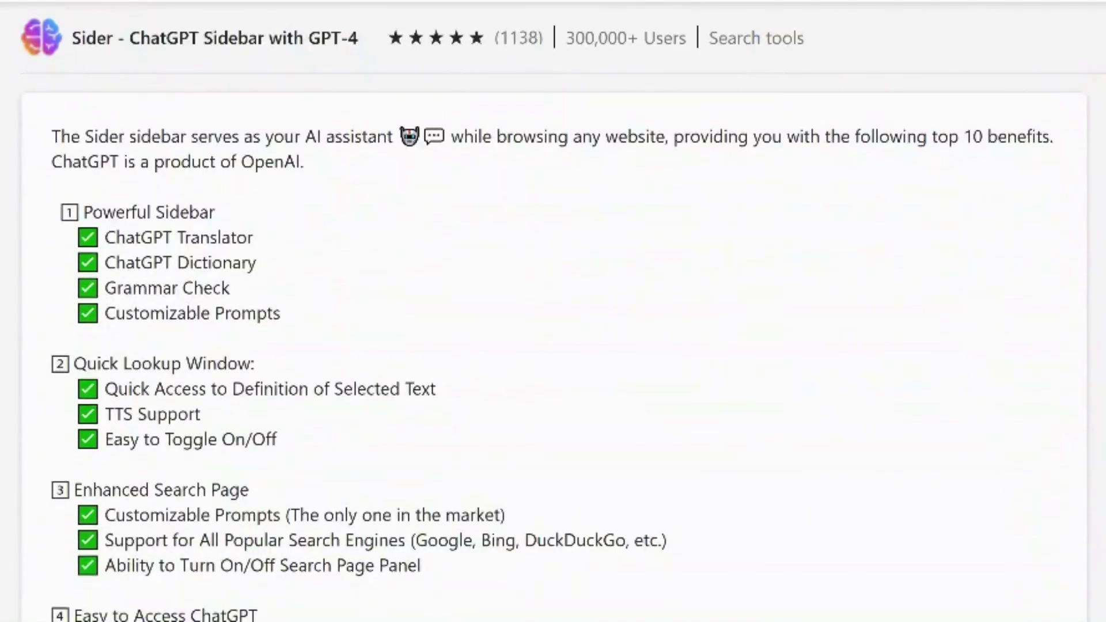
{"action": "scroll", "coordinate": [553, 346], "scroll_direction": "down", "scroll_amount": 1}
{"action": "scroll", "coordinate": [554, 346], "scroll_direction": "down", "scroll_amount": 1}
{"action": "scroll", "coordinate": [553, 346], "scroll_direction": "down", "scroll_amount": 1}
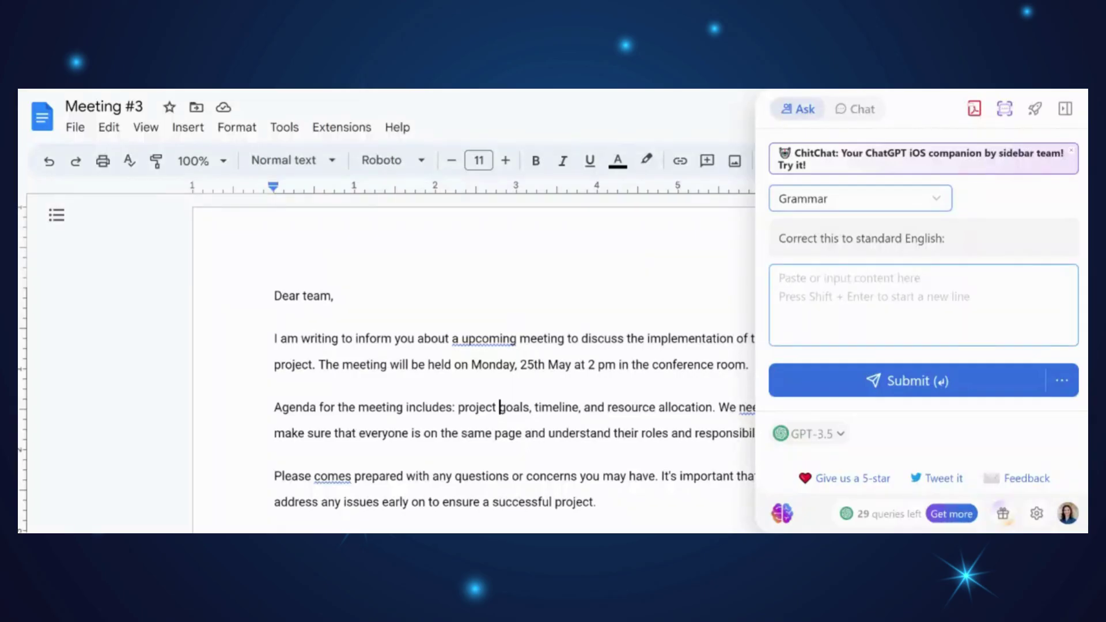
- Paste the meeting letter into Sider and generate a reply to Joshua's sick-day email
{"action": "key", "text": "Tab"}
{"action": "type", "text": "Dear team, I am writing to inform you about a upcoming meeting to discuss the implementation of the new project. The meeting will be held on Monday, 25th May at 2 pm in the conference room. Agenda for the meeting includes: project goals, timeline, and resource allocation. We needs to make sure that everyone is on the same page and understand their roles and responsibilities. Please comes prepared with any questions or concerns you may have. It's important that we address any issues early on to ensure a successful project."}
{"action": "scroll", "coordinate": [923, 323], "scroll_direction": "up", "scroll_amount": 3}
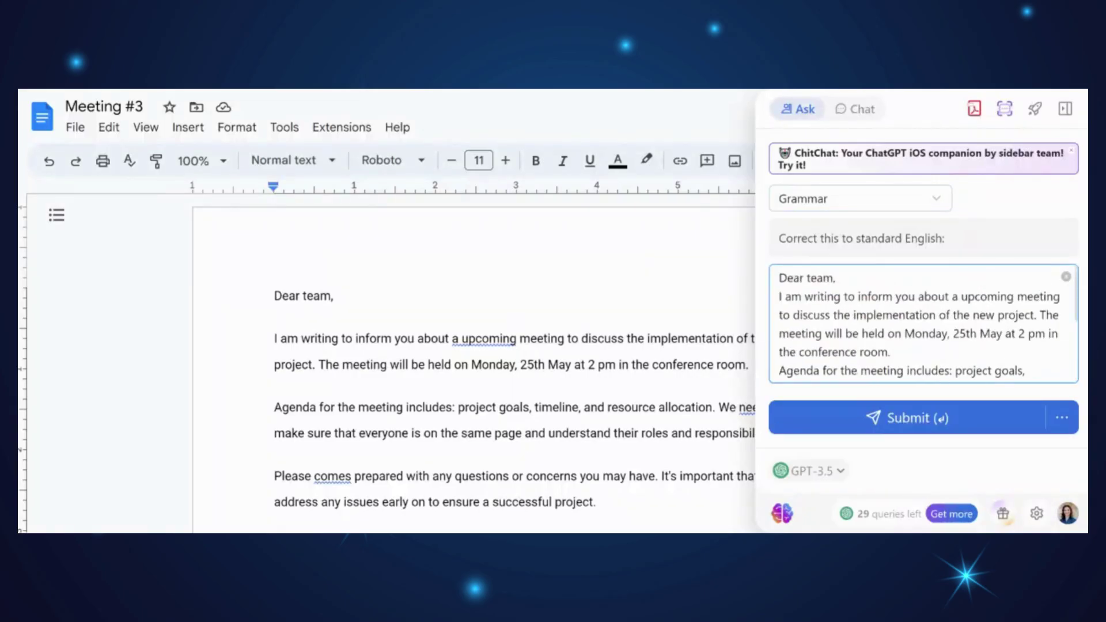
{"action": "left_click", "coordinate": [939, 201]}
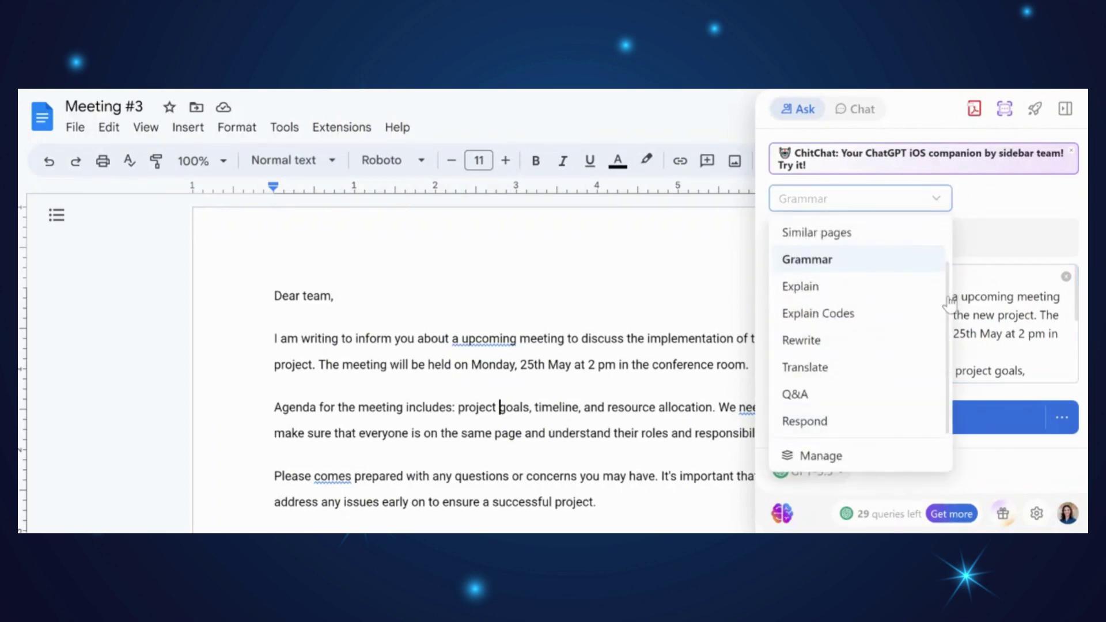
{"action": "scroll", "coordinate": [949, 328], "scroll_direction": "up", "scroll_amount": 2}
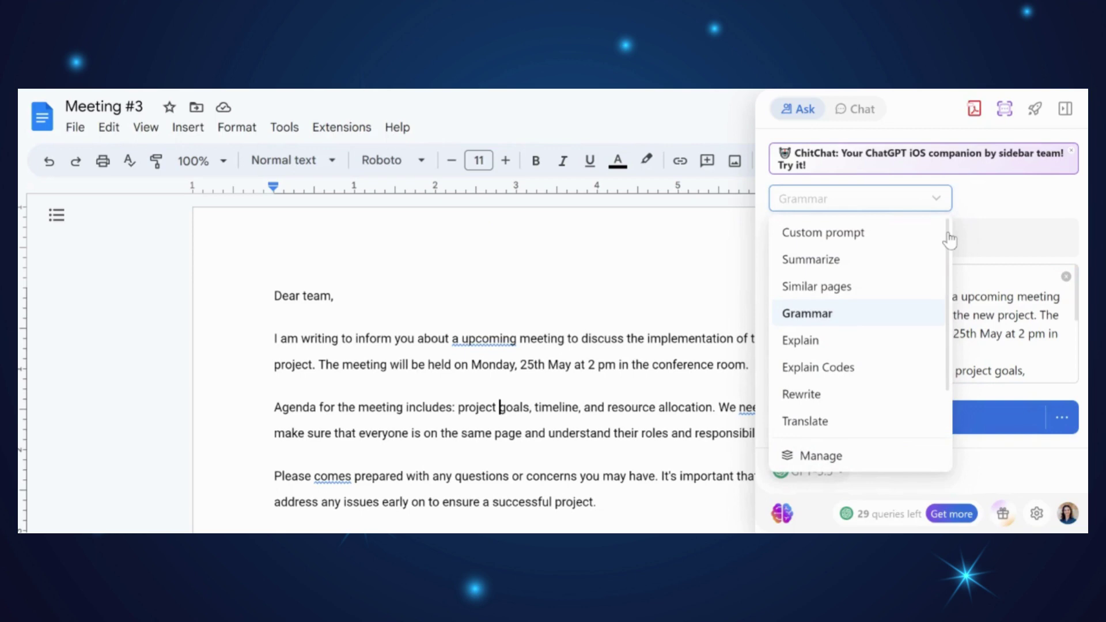
{"action": "scroll", "coordinate": [949, 239], "scroll_direction": "down", "scroll_amount": 2}
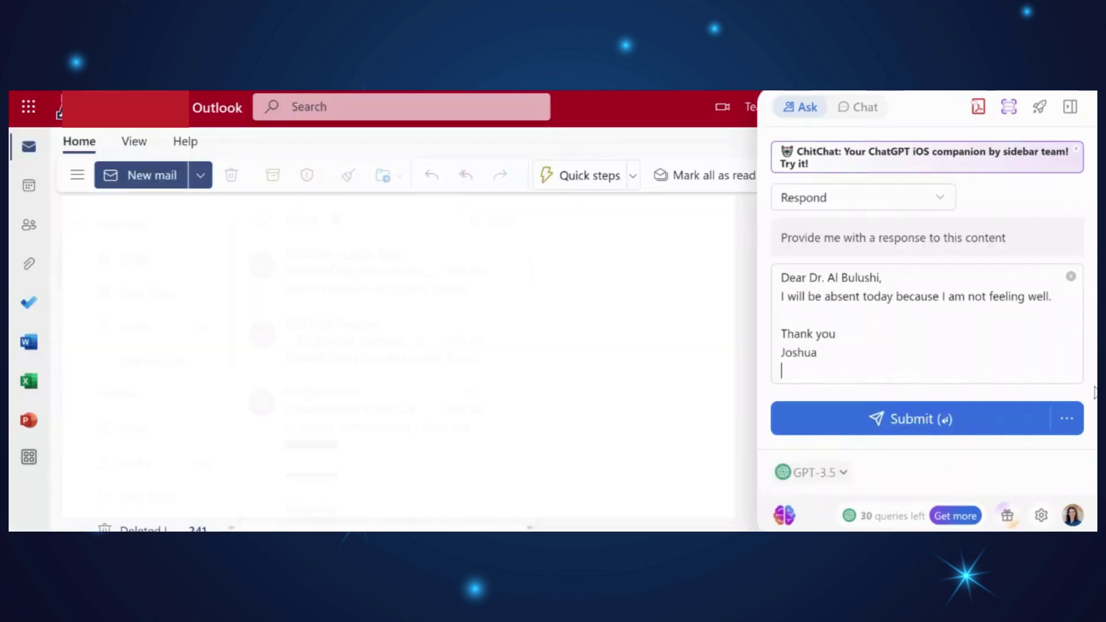
{"action": "left_click", "coordinate": [902, 423]}
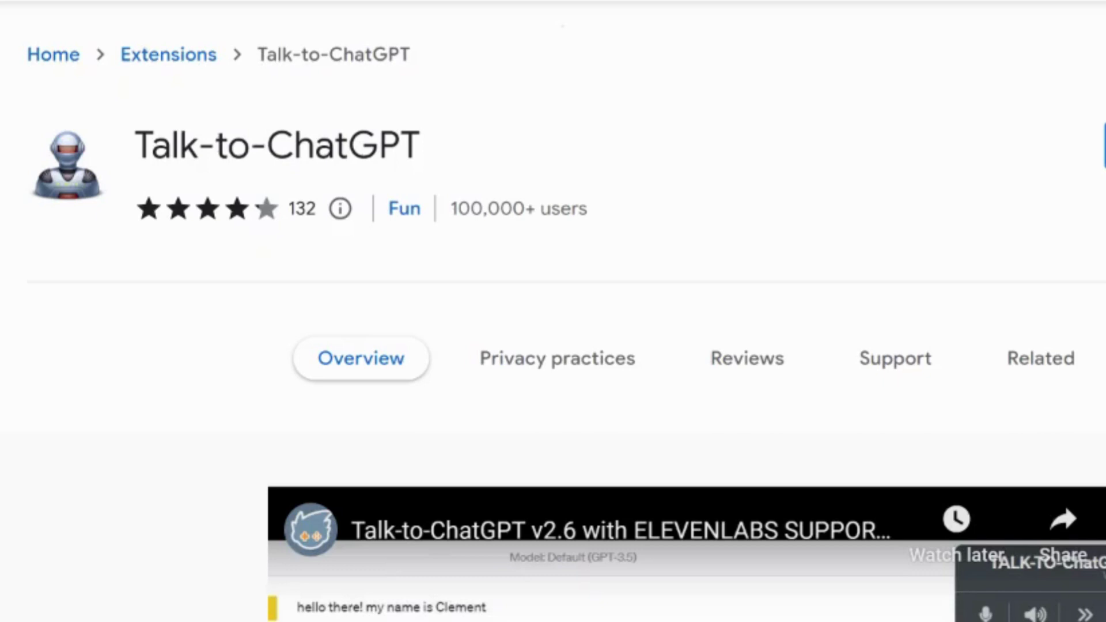
{"action": "scroll", "coordinate": [553, 346], "scroll_direction": "down", "scroll_amount": 1}
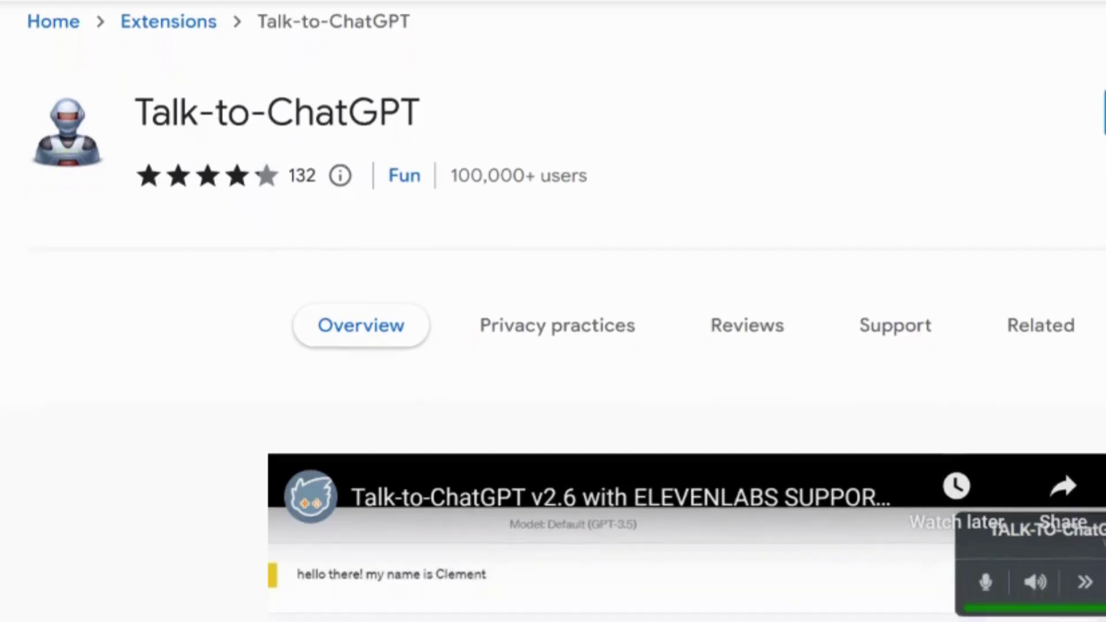
{"action": "scroll", "coordinate": [554, 346], "scroll_direction": "down", "scroll_amount": 1}
{"action": "scroll", "coordinate": [553, 346], "scroll_direction": "down", "scroll_amount": 1}
{"action": "scroll", "coordinate": [553, 347], "scroll_direction": "down", "scroll_amount": 1}
{"action": "scroll", "coordinate": [553, 346], "scroll_direction": "down", "scroll_amount": 2}
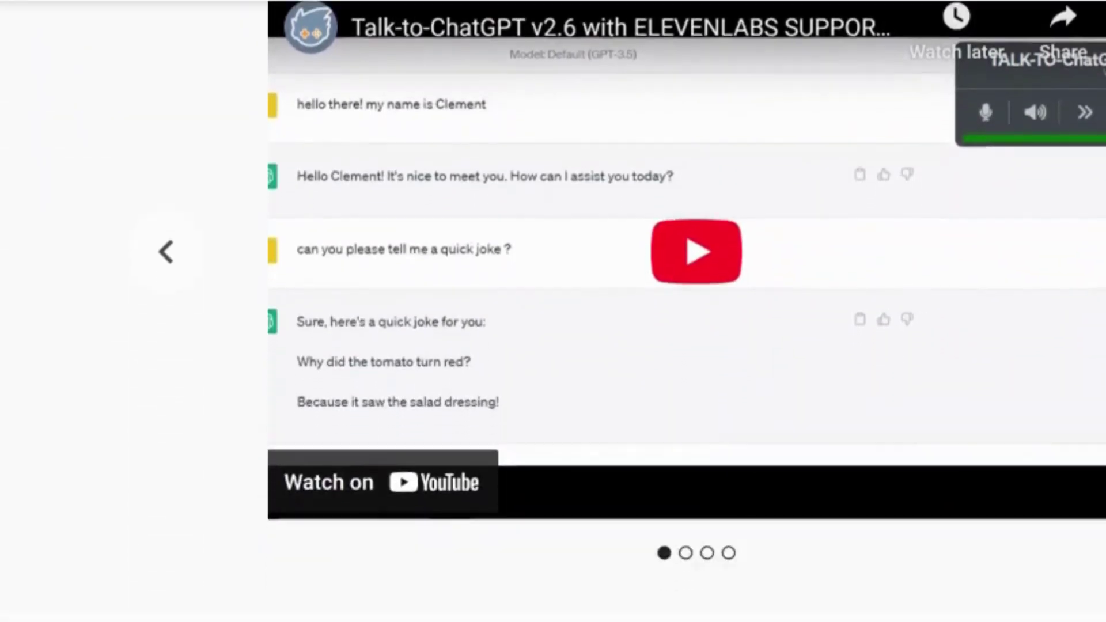
{"action": "scroll", "coordinate": [554, 346], "scroll_direction": "down", "scroll_amount": 2}
{"action": "scroll", "coordinate": [553, 346], "scroll_direction": "down", "scroll_amount": 2}
{"action": "scroll", "coordinate": [553, 346], "scroll_direction": "down", "scroll_amount": 2}
{"action": "scroll", "coordinate": [554, 346], "scroll_direction": "down", "scroll_amount": 2}
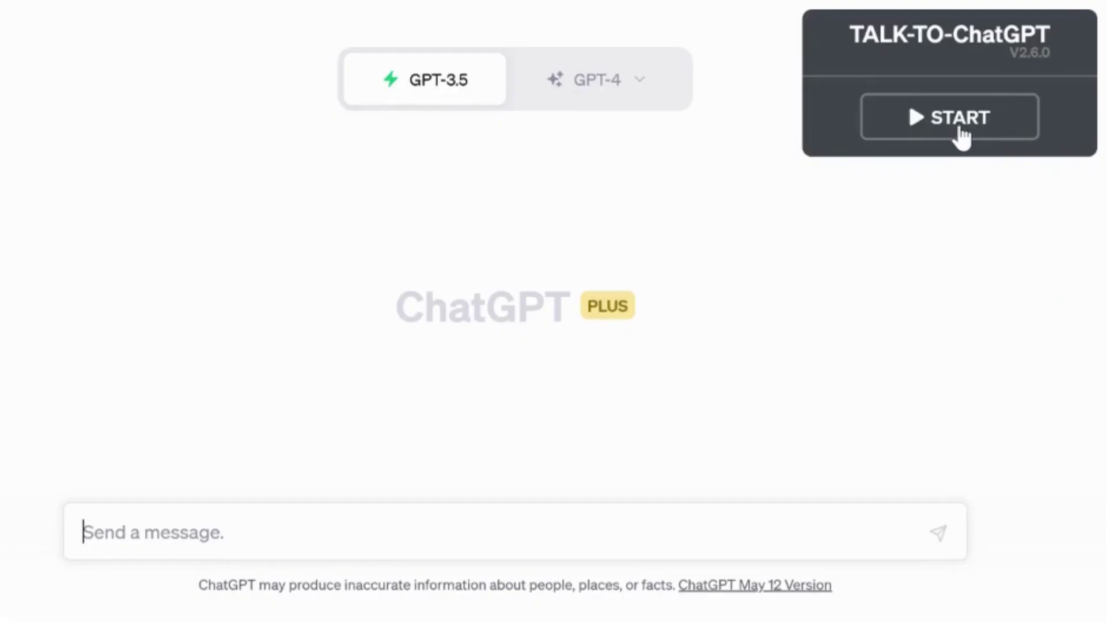
- Start the Talk-to-ChatGPT voice assistant and ask about water cycle teaching resources
{"action": "left_click", "coordinate": [994, 113]}
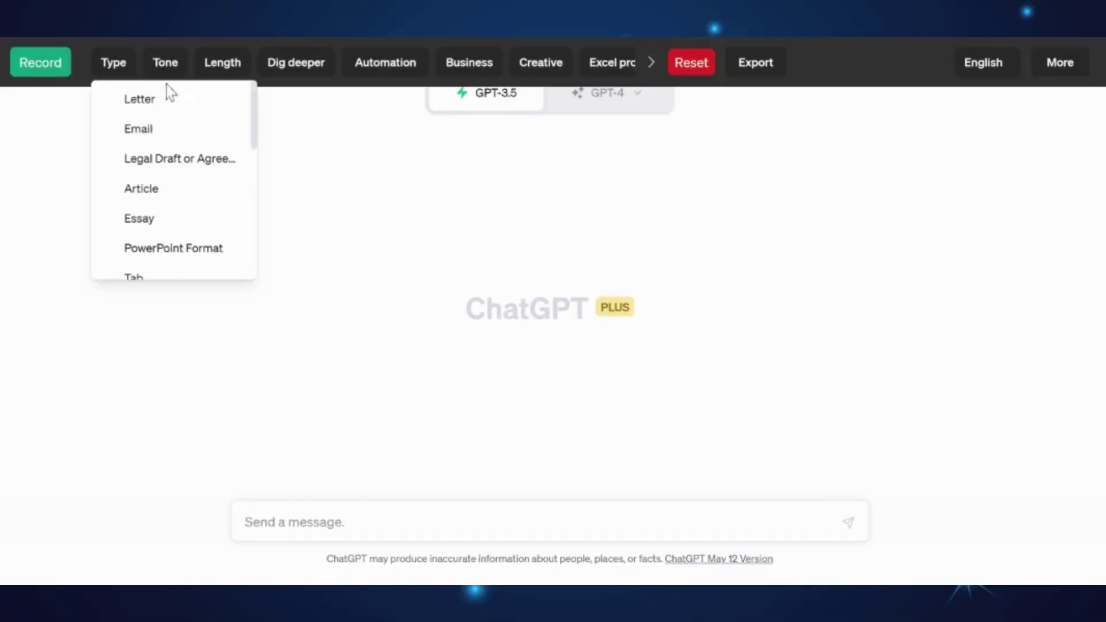
{"action": "left_click_drag", "start_coordinate": [254, 127], "coordinate": [265, 262]}
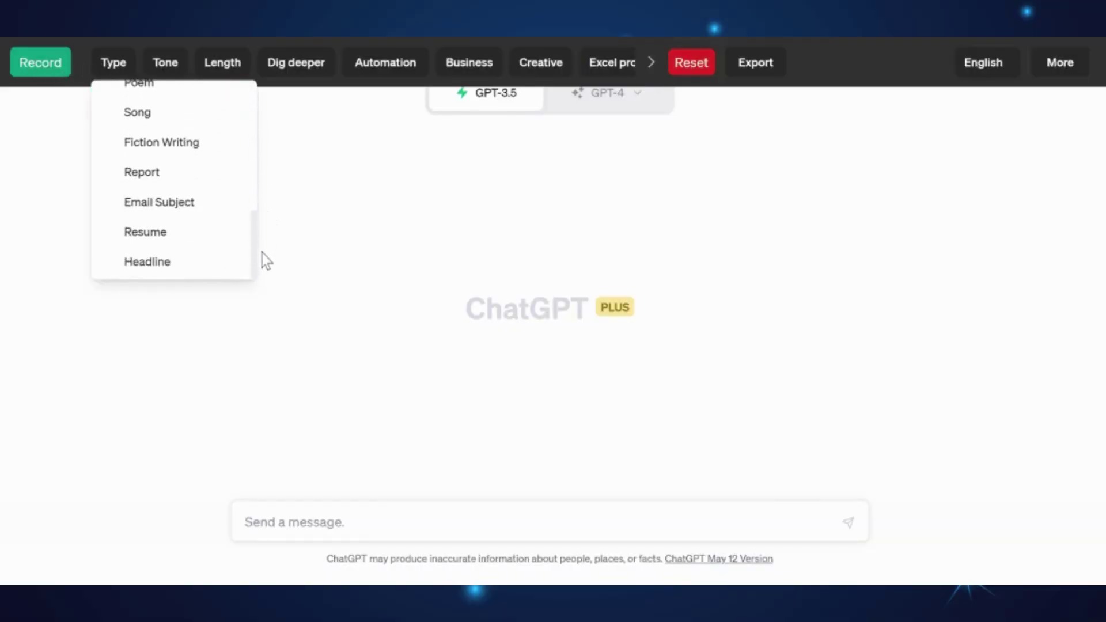
{"action": "left_click", "coordinate": [165, 67]}
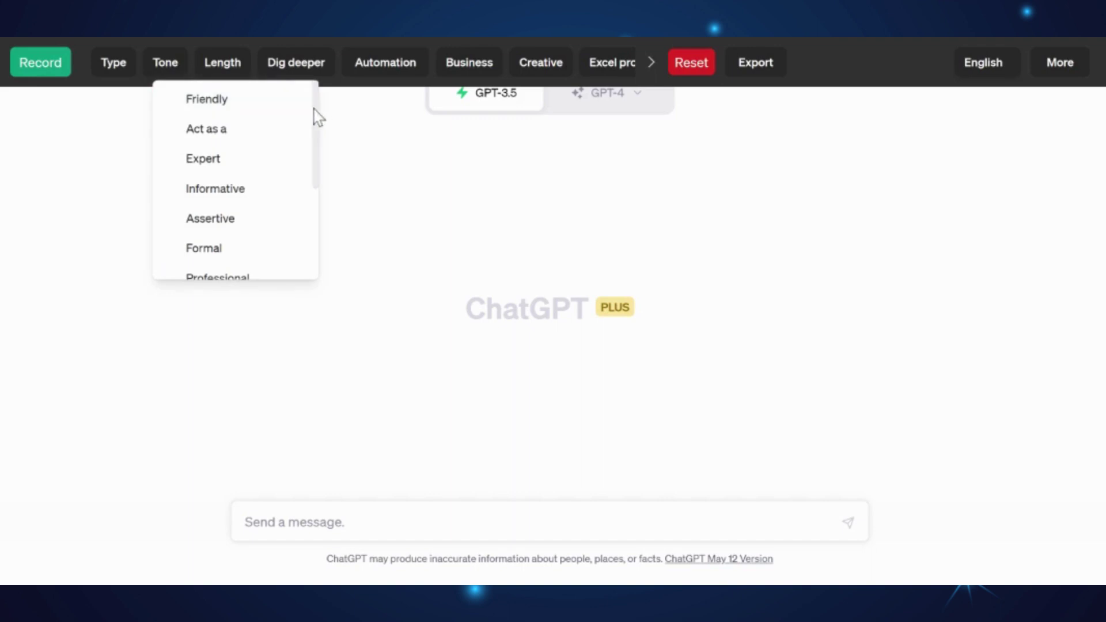
{"action": "left_click_drag", "start_coordinate": [314, 116], "coordinate": [312, 233]}
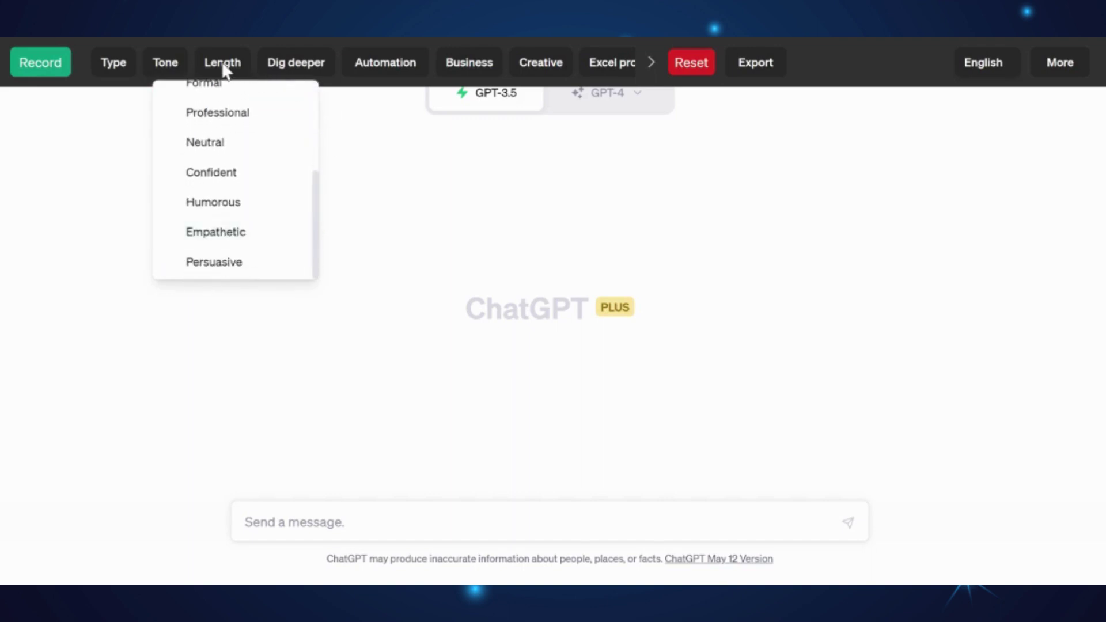
{"action": "left_click", "coordinate": [232, 73]}
{"action": "left_click", "coordinate": [302, 69]}
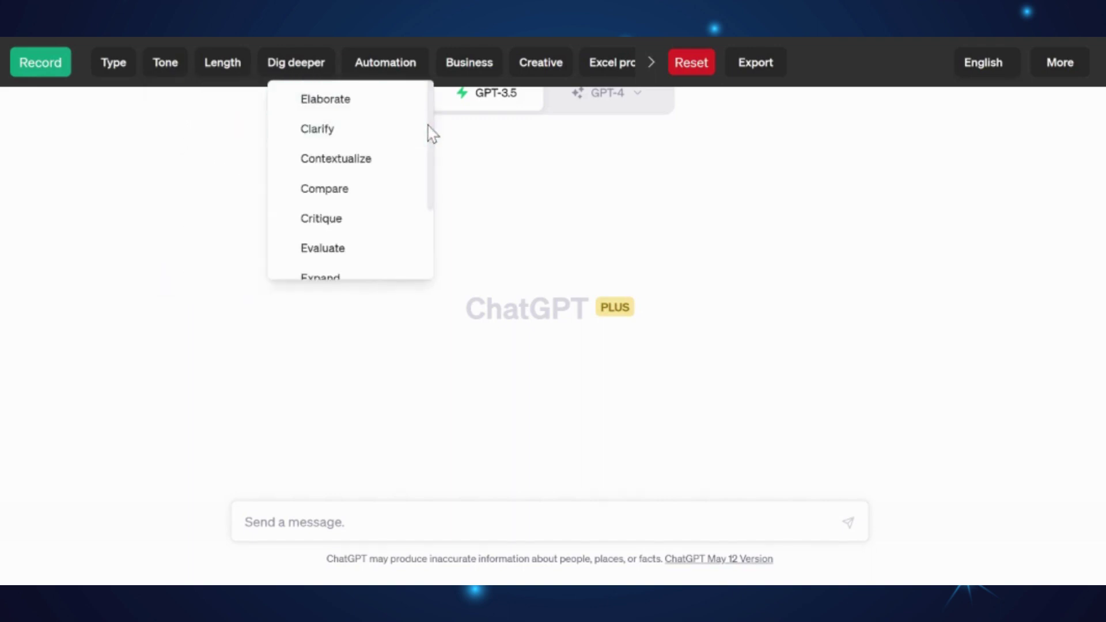
{"action": "left_click_drag", "start_coordinate": [427, 126], "coordinate": [424, 229]}
{"action": "left_click", "coordinate": [385, 67]}
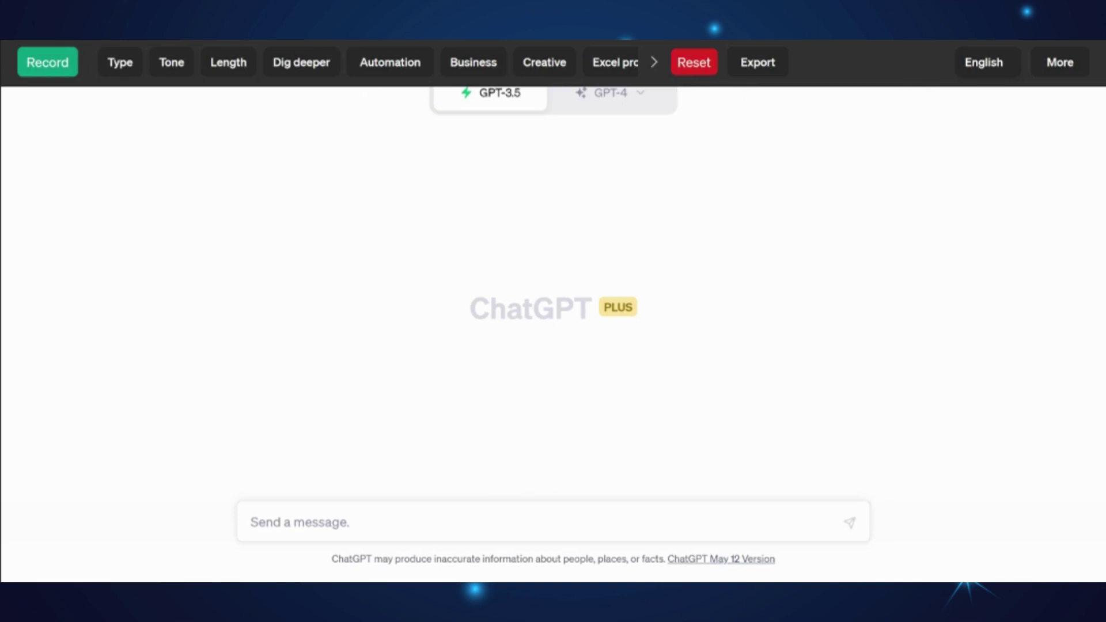
- Set the toolbar prompt type to Email with a Professional tone
{"action": "left_click", "coordinate": [117, 68]}
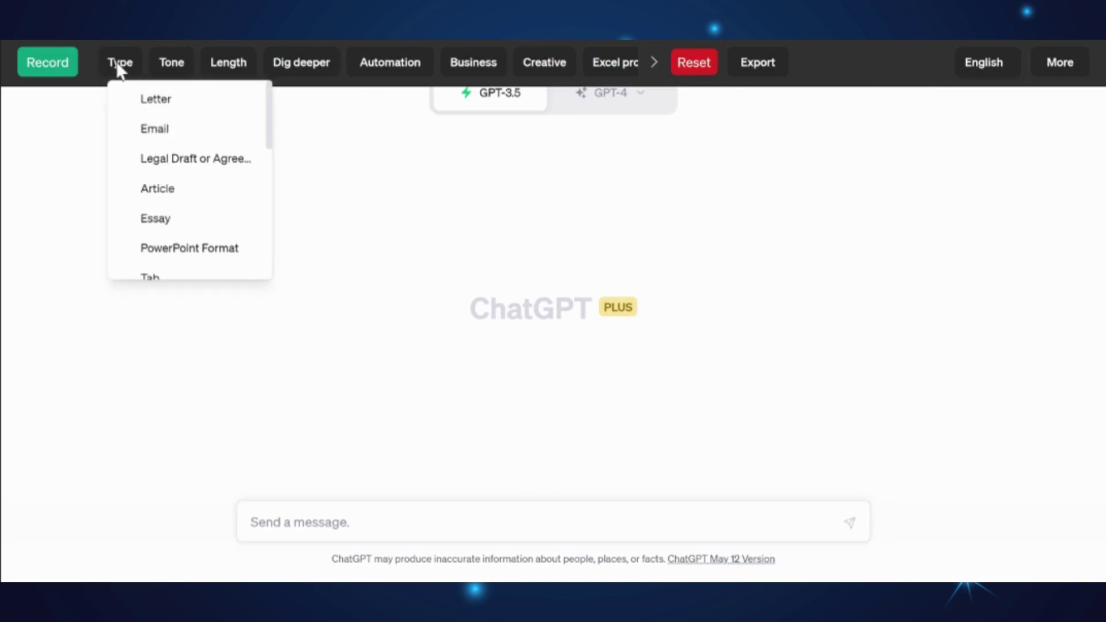
{"action": "left_click", "coordinate": [170, 131]}
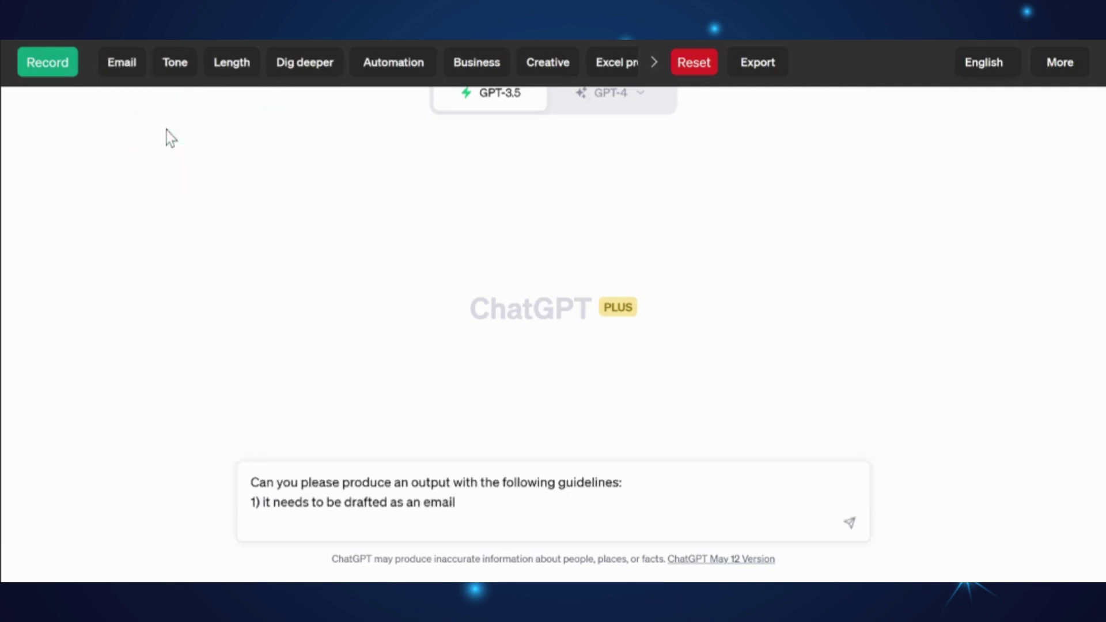
{"action": "left_click", "coordinate": [179, 63]}
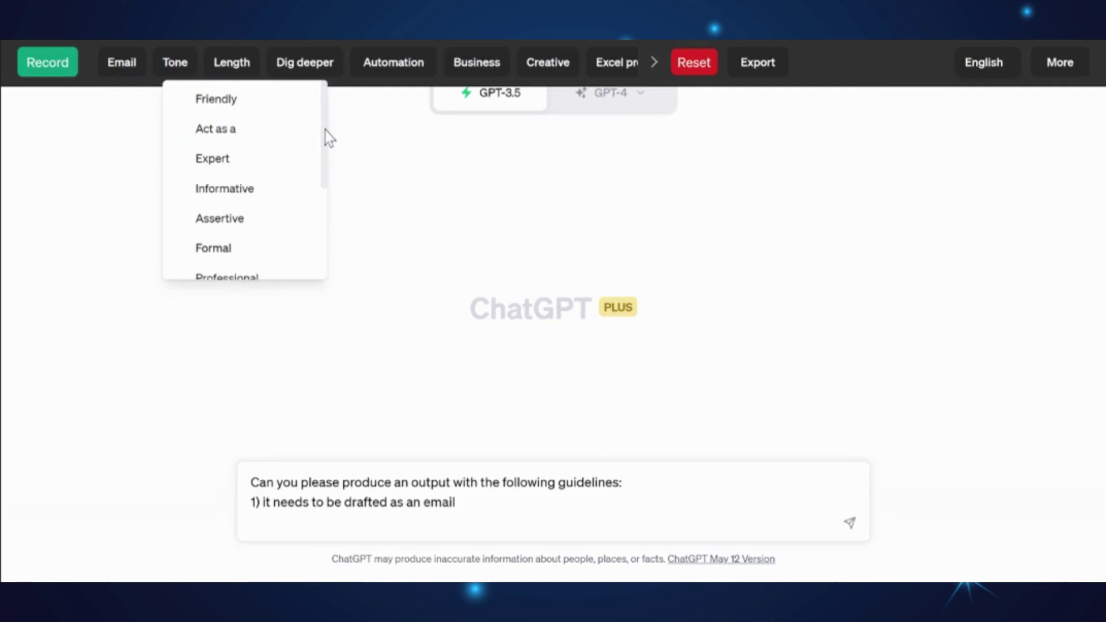
{"action": "left_click_drag", "start_coordinate": [325, 130], "coordinate": [324, 186]}
{"action": "left_click", "coordinate": [256, 182]}
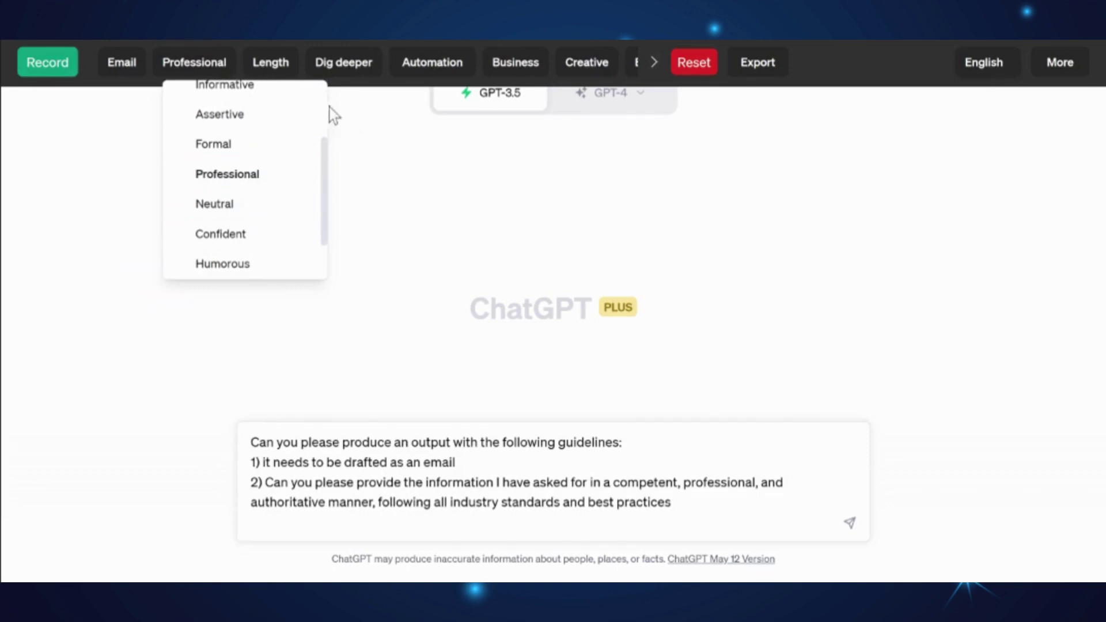
- Limit the output to 500 words and add a Clarify dig-deeper request
{"action": "left_click", "coordinate": [275, 60]}
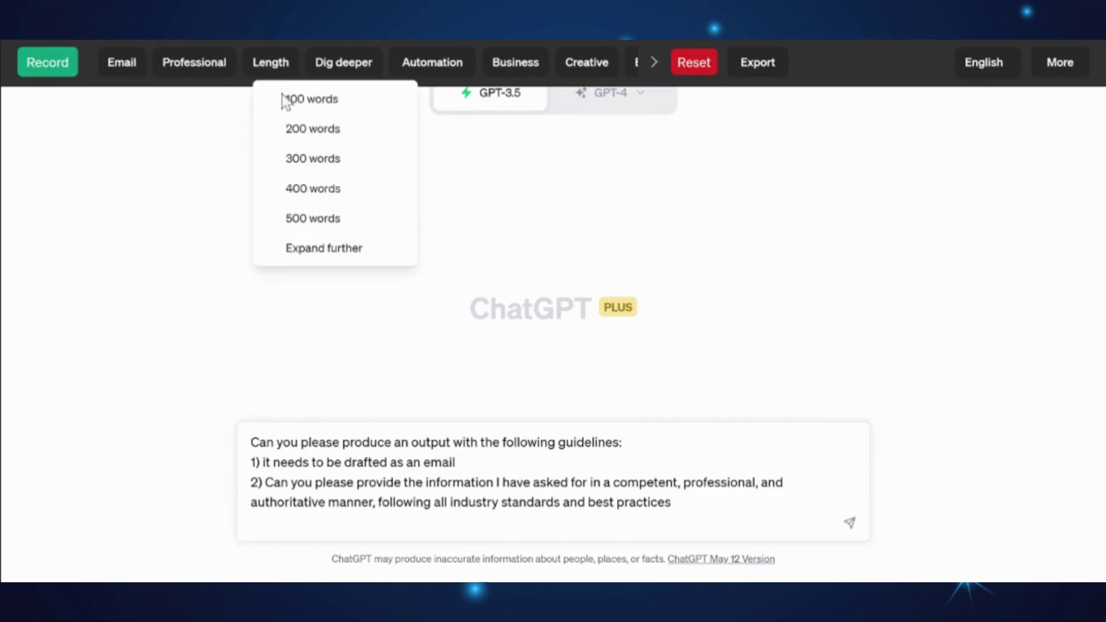
{"action": "left_click", "coordinate": [314, 219]}
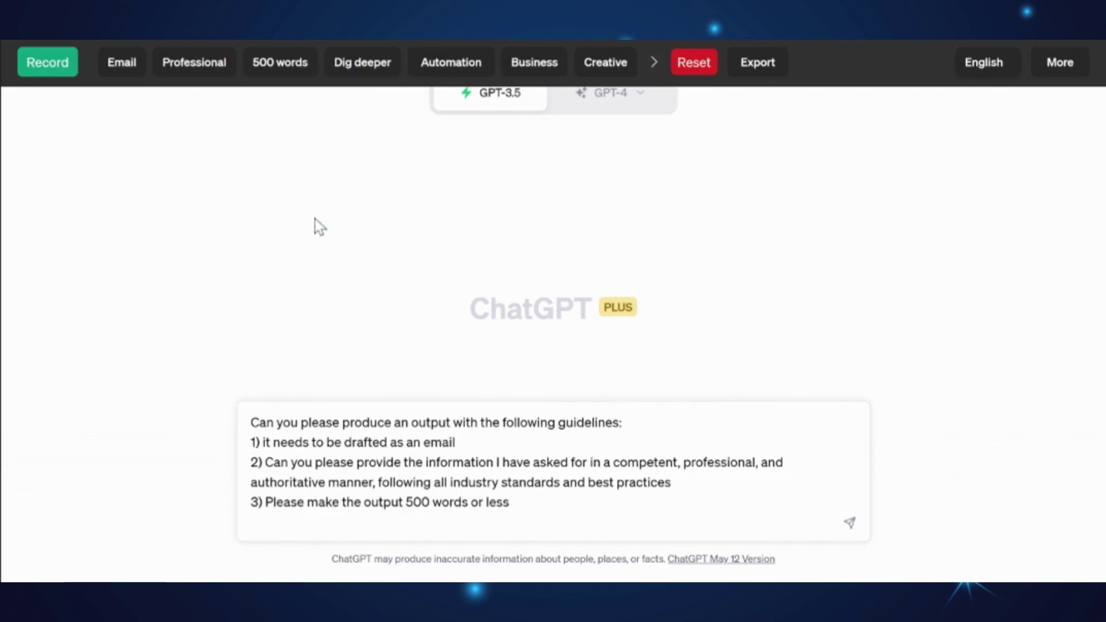
{"action": "left_click", "coordinate": [365, 68]}
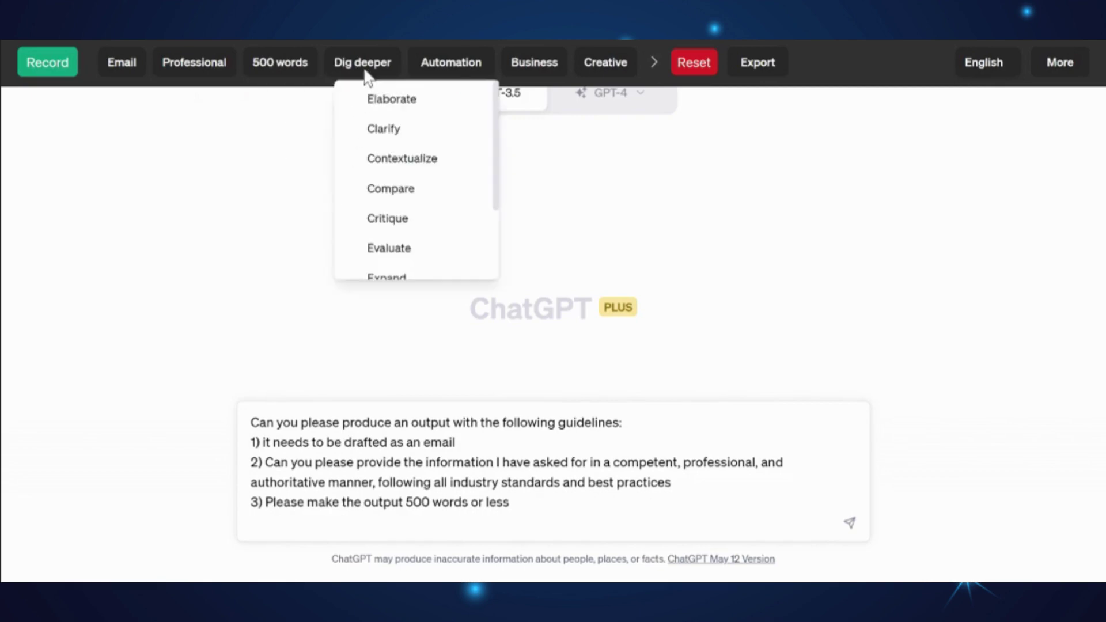
{"action": "left_click", "coordinate": [398, 136]}
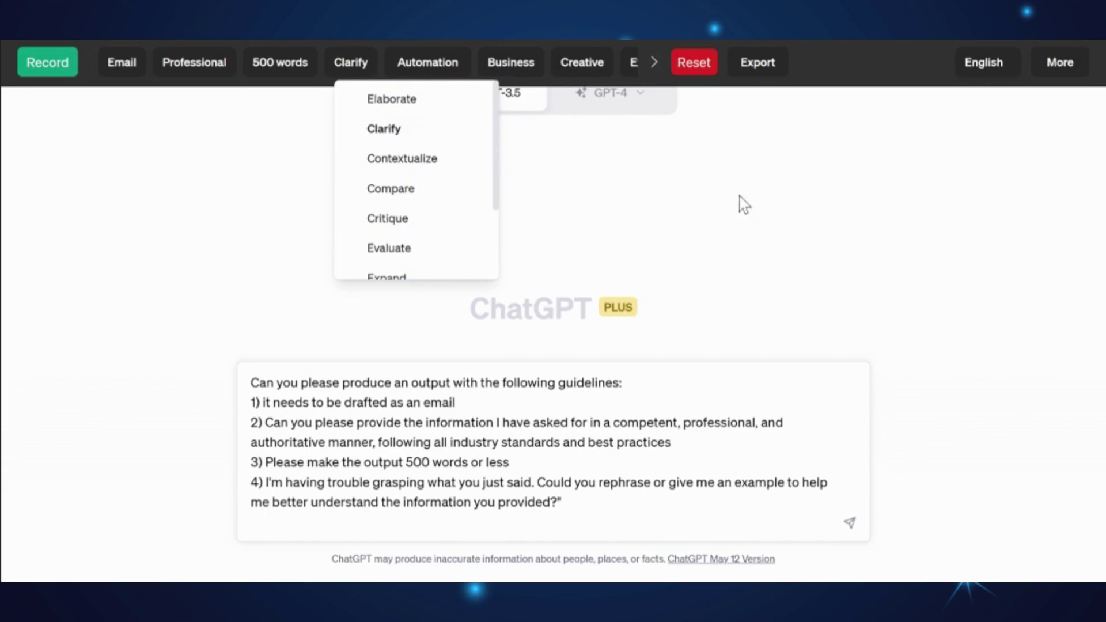
{"action": "left_click", "coordinate": [883, 162]}
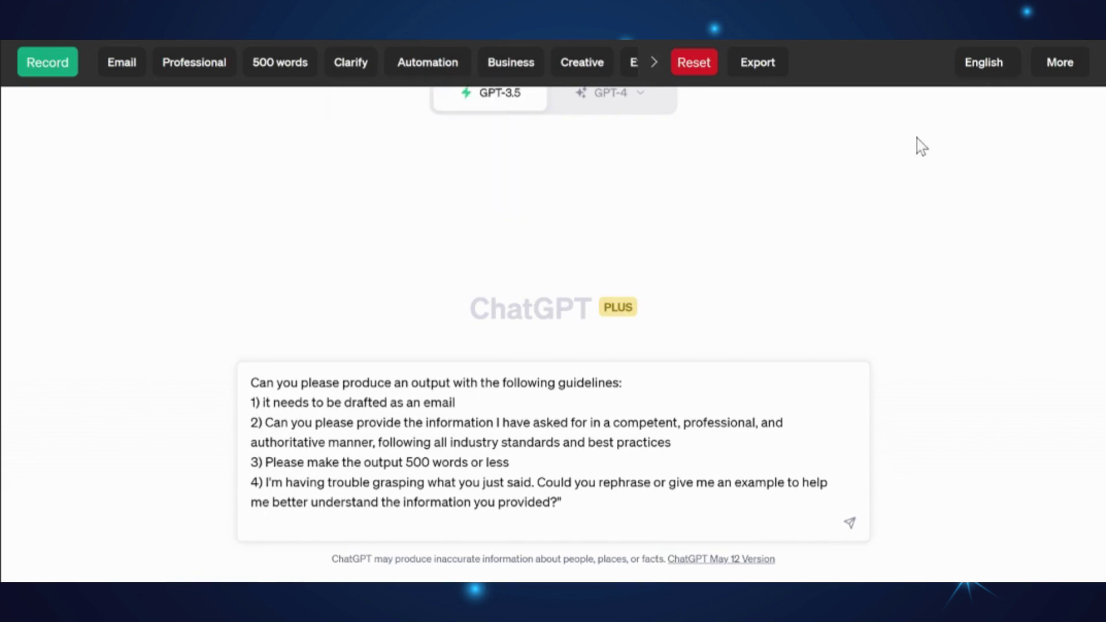
{"action": "left_click", "coordinate": [982, 64]}
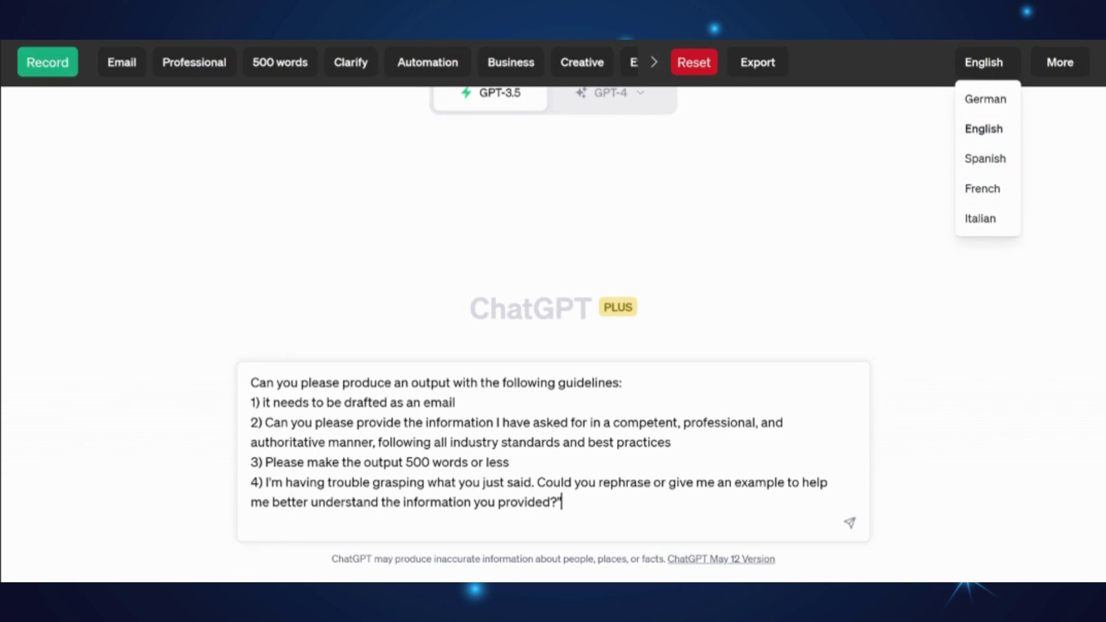
- Submit the four-guideline prompt so ChatGPT writes 'Request for Clarification and Examples.'
{"action": "key", "text": "Return"}
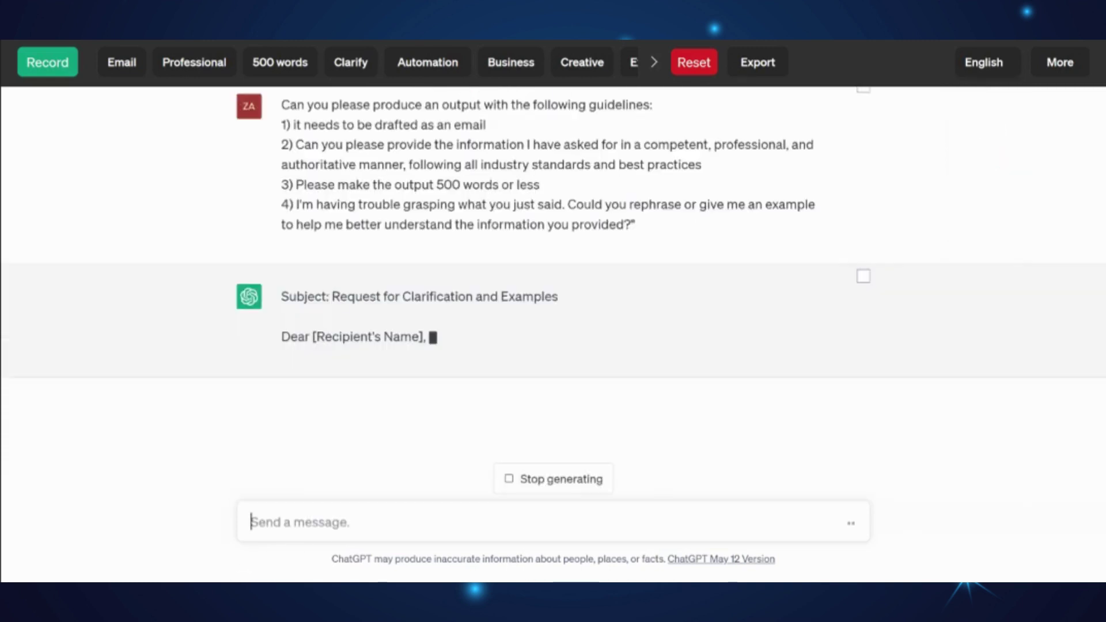